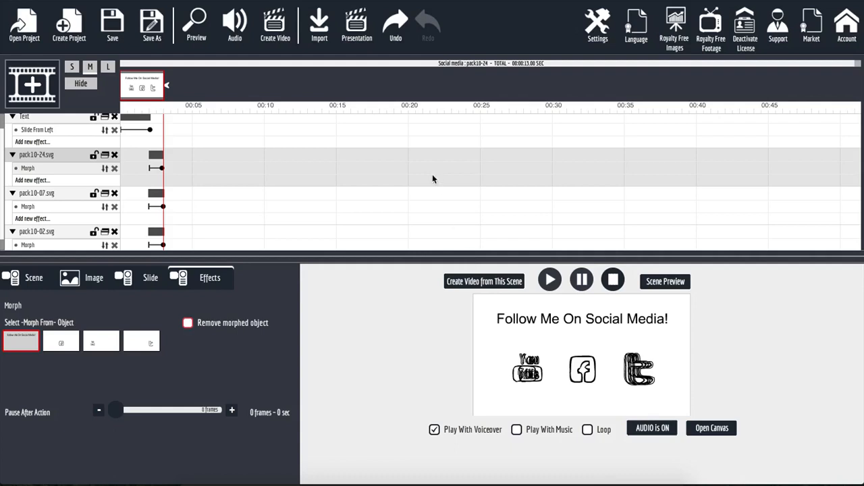
# Preview the scene with its heading and morphing YouTube, Facebook and Twitter icons
pyautogui.click(665, 282)
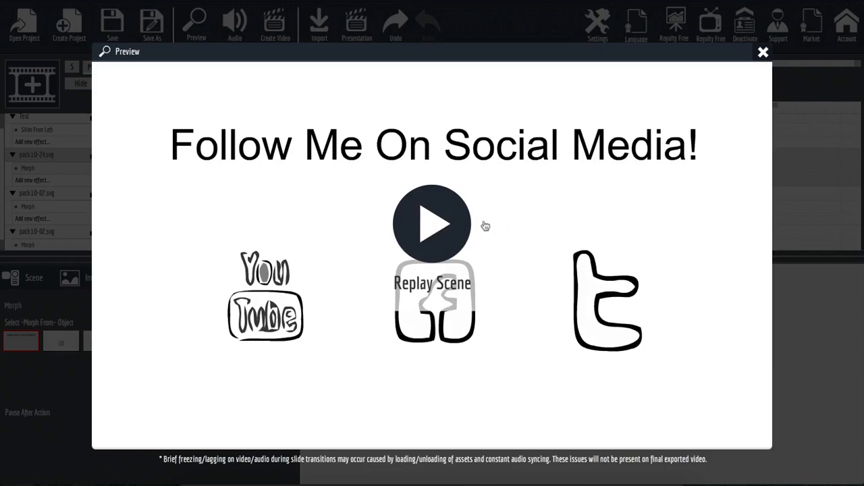
# Replay the scene preview once more, then close it to return to the editor
pyautogui.click(435, 223)
pyautogui.click(763, 52)
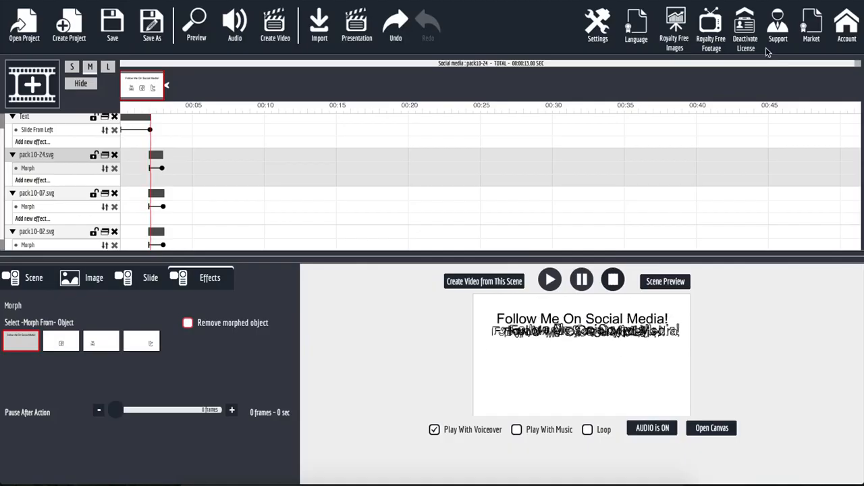
# Switch the timeline to large size to reveal the text, icon tracks and their effects
pyautogui.click(108, 68)
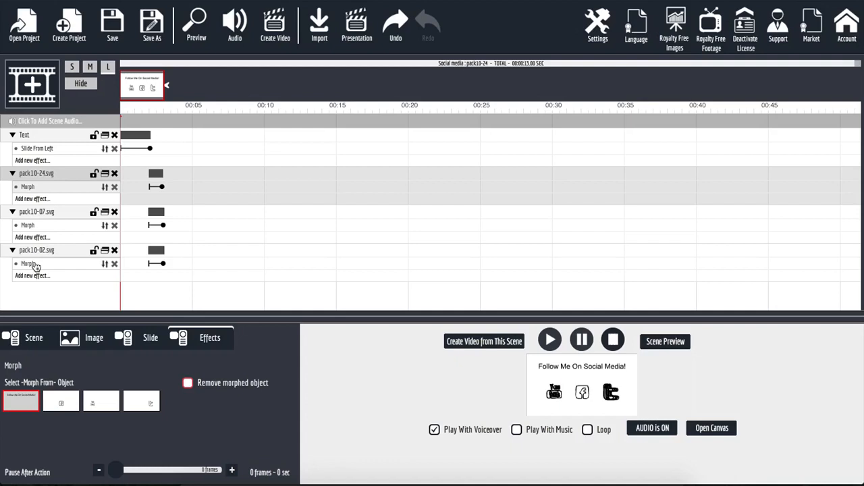
pyautogui.click(44, 199)
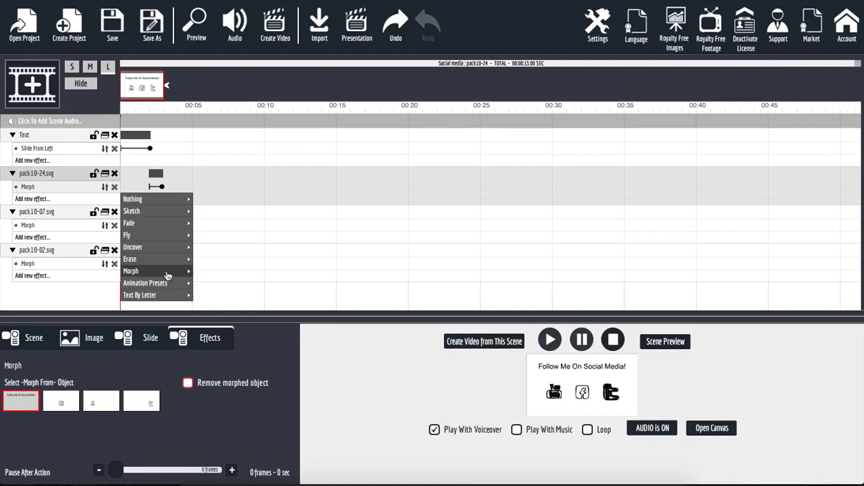
pyautogui.click(83, 300)
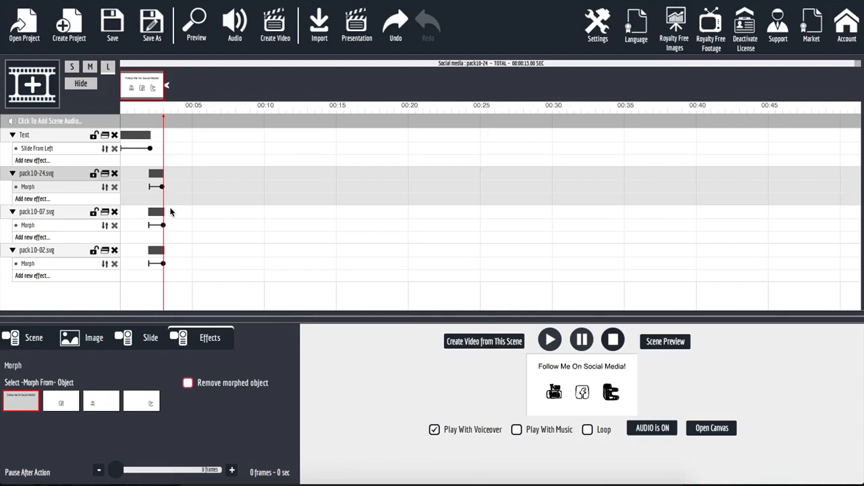
# Create a new blank scene and collapse the timeline tracks
pyautogui.click(39, 87)
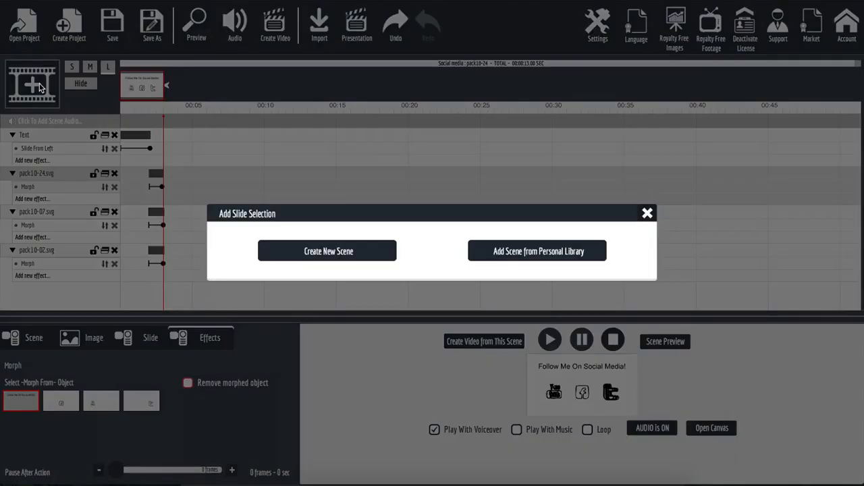
pyautogui.click(303, 251)
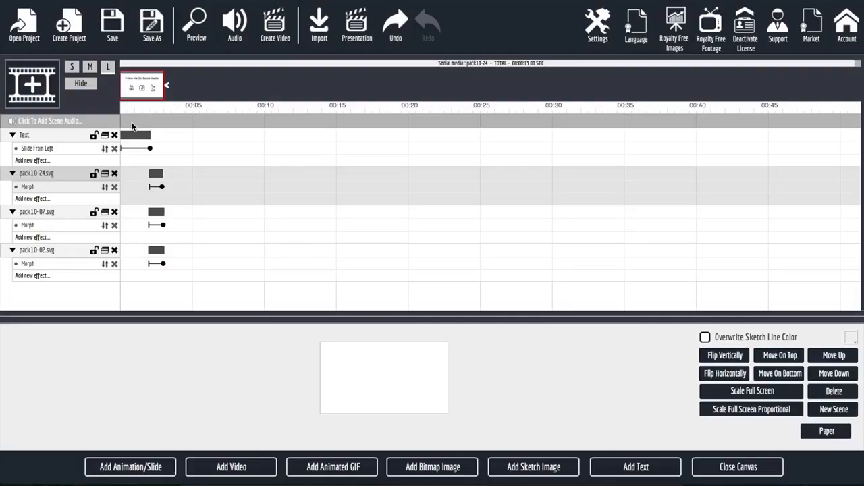
pyautogui.click(81, 84)
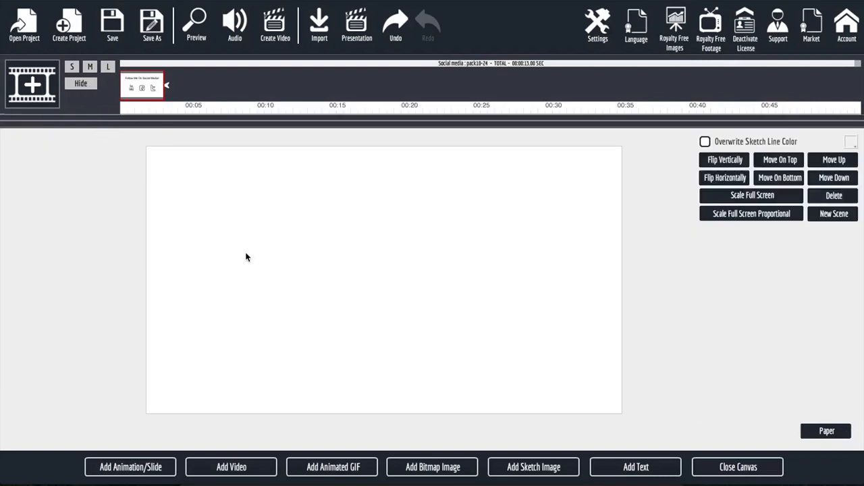
# Add enlarged 'Follow Me On Social Media' text across the top of the canvas
pyautogui.click(613, 468)
pyautogui.tripleClick(732, 170)
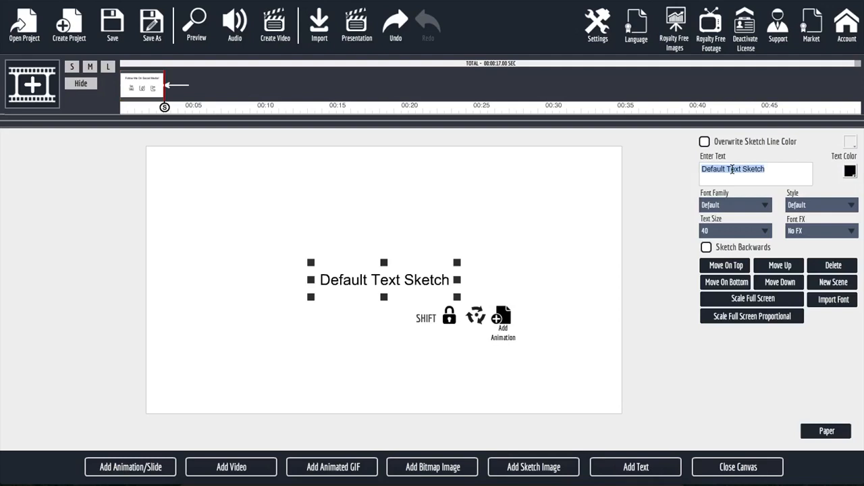
pyautogui.write('Follow M')
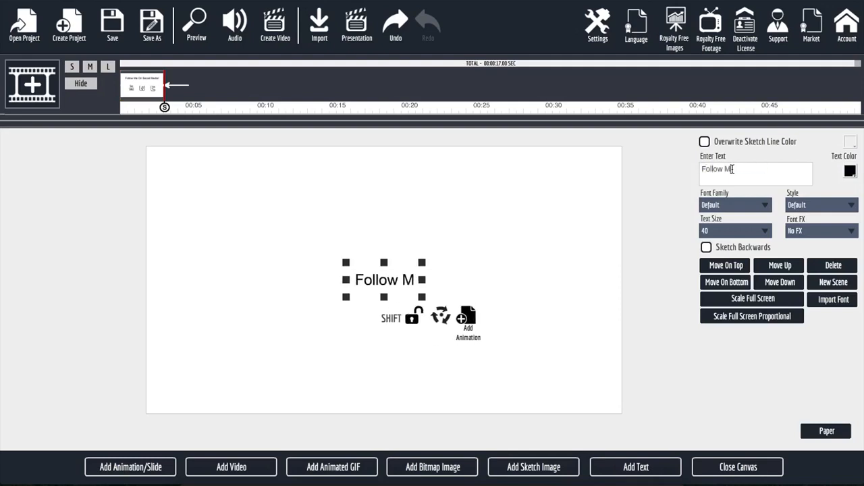
pyautogui.write('e On Social')
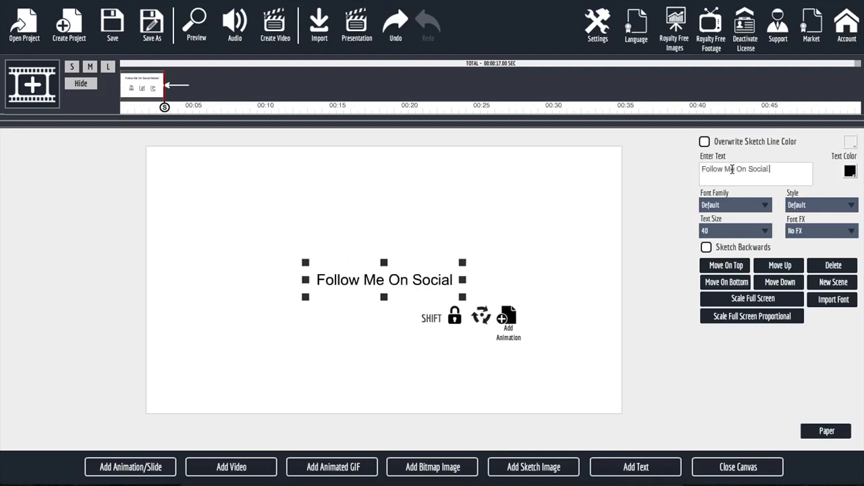
pyautogui.write(' Media')
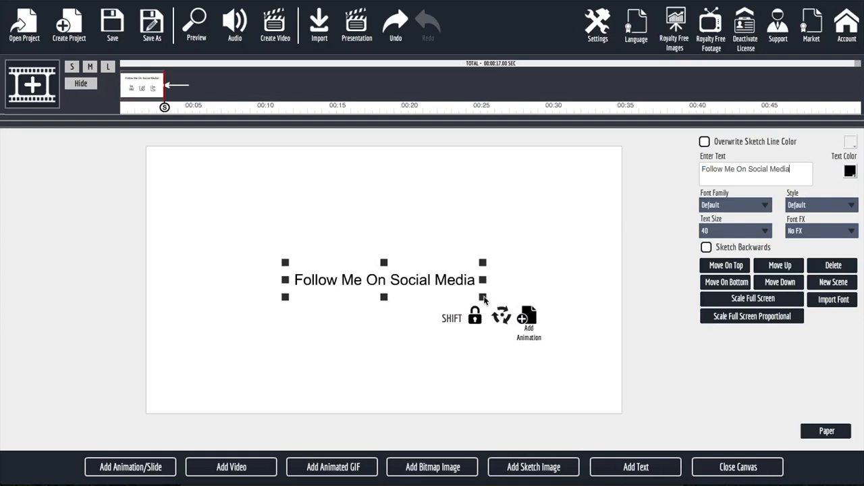
pyautogui.moveTo(482, 298); pyautogui.dragTo(608, 365)
pyautogui.moveTo(426, 277); pyautogui.dragTo(425, 196)
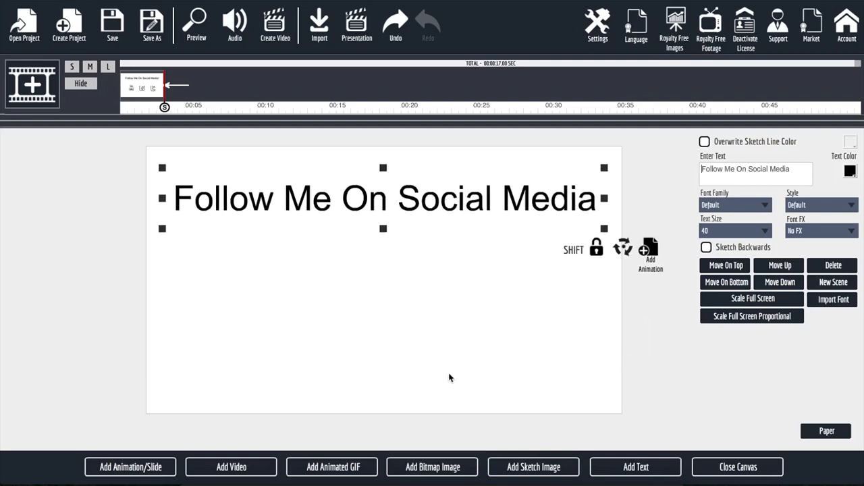
pyautogui.click(511, 467)
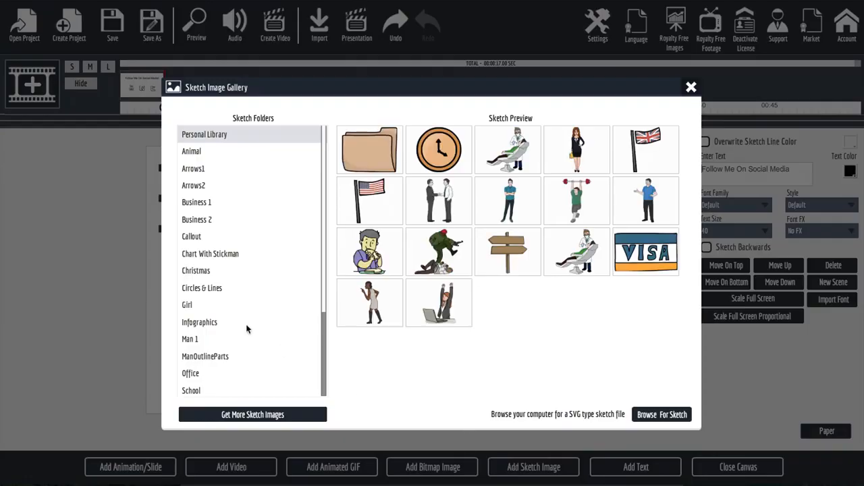
# Add the boxed YouTube sketch from Social media and place it left, below the heading
pyautogui.scroll(-3, 247, 329)
pyautogui.click(209, 302)
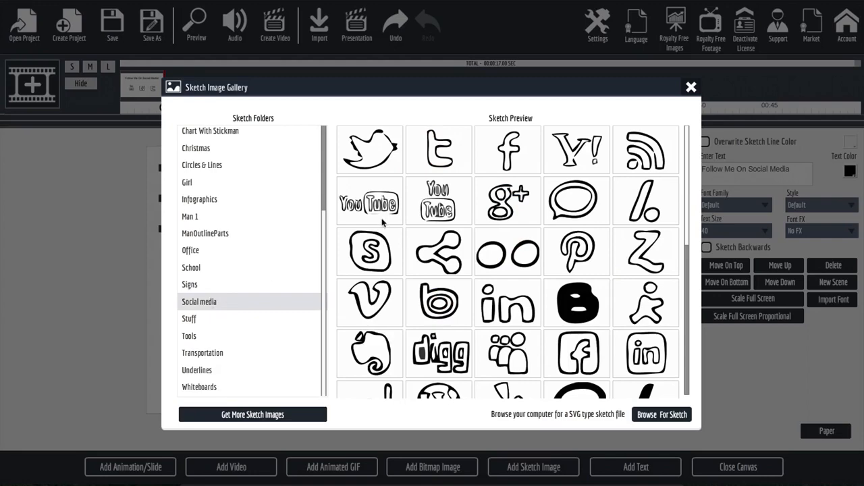
pyautogui.click(451, 199)
pyautogui.moveTo(381, 279); pyautogui.dragTo(241, 284)
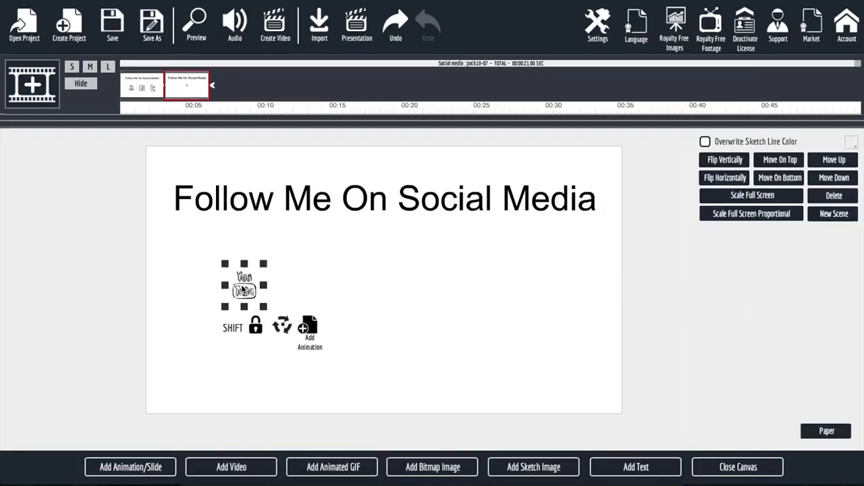
# Add the boxed Facebook sketch from the Social media folder
pyautogui.click(541, 466)
pyautogui.scroll(-3, 277, 267)
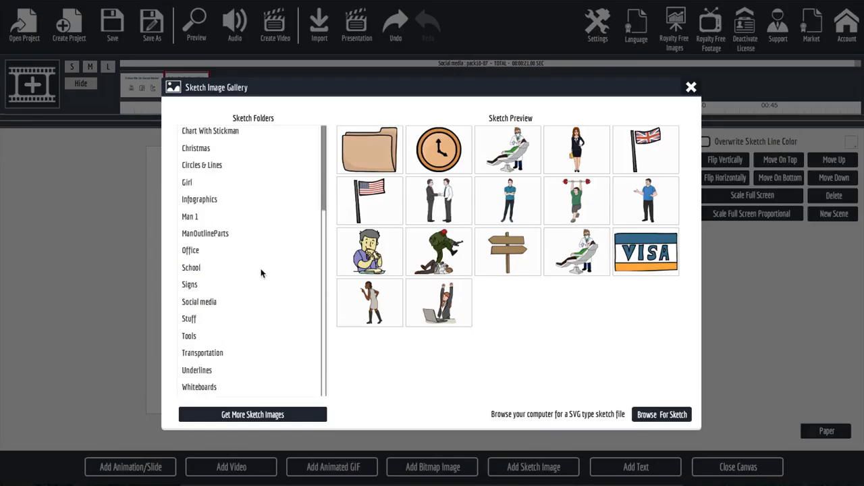
pyautogui.click(231, 301)
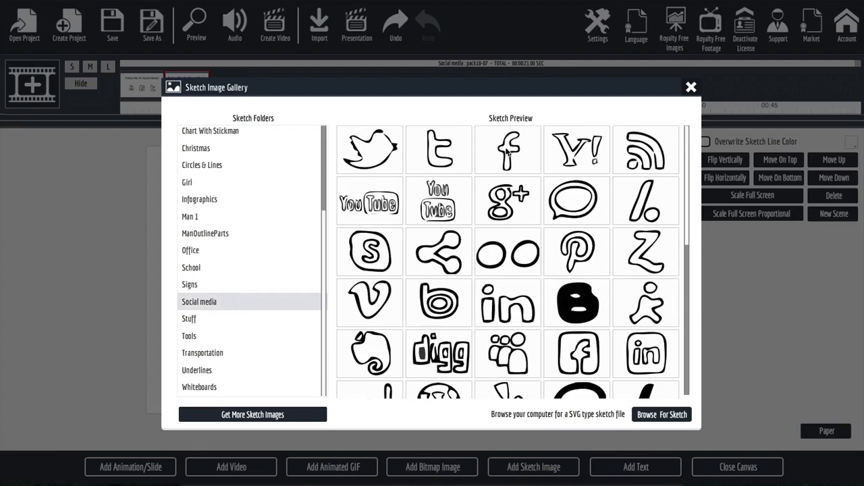
pyautogui.click(571, 352)
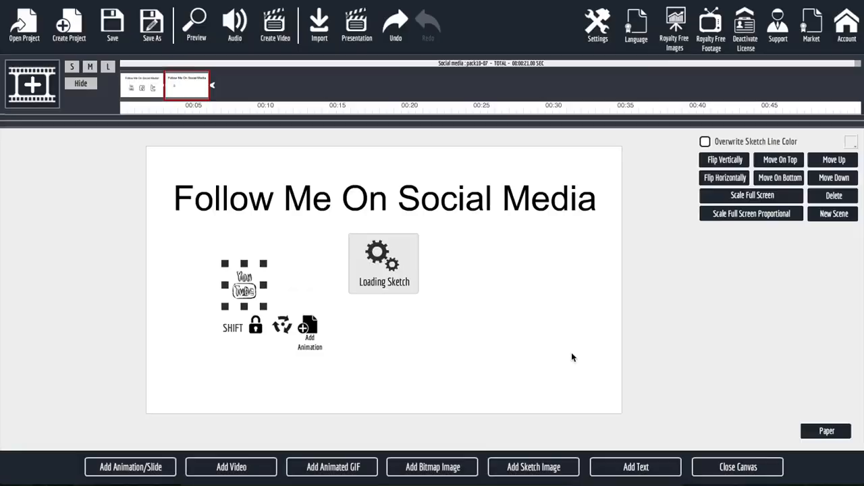
# Remove an accidentally added placeholder text object from the scene
pyautogui.click(620, 467)
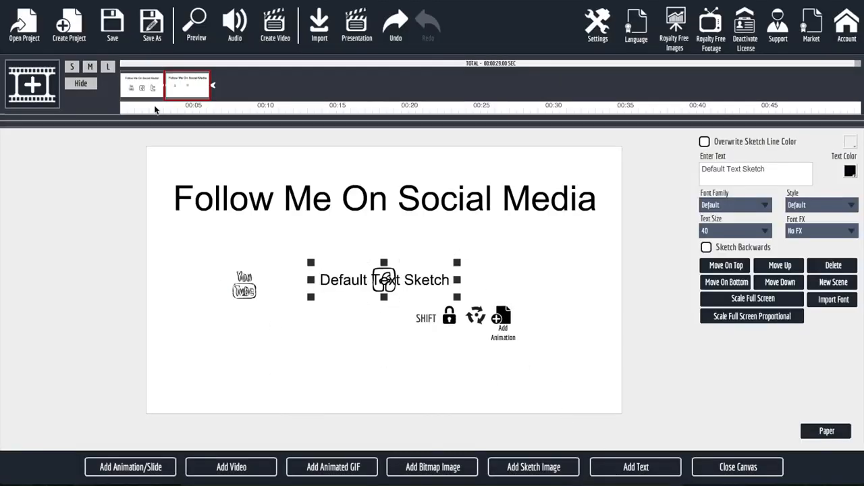
pyautogui.click(89, 71)
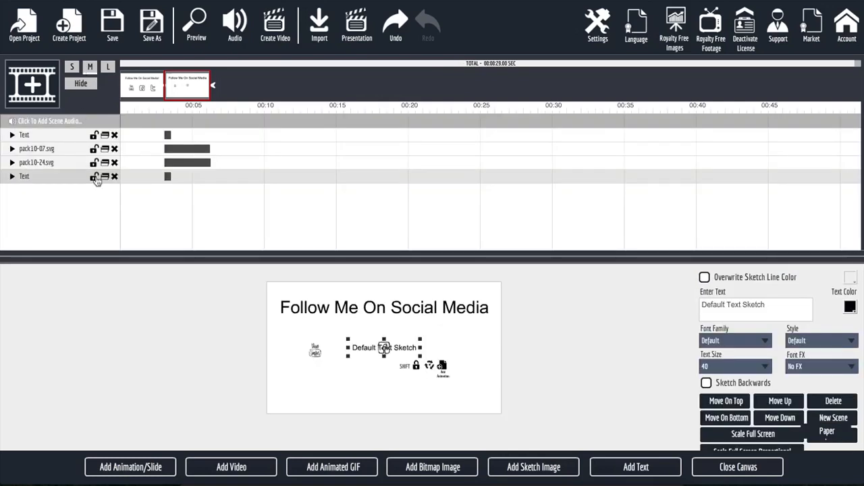
pyautogui.click(114, 177)
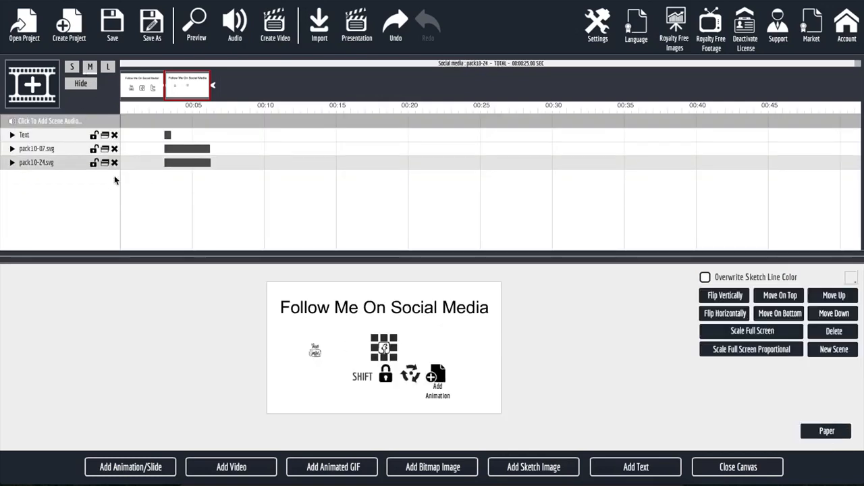
pyautogui.click(73, 67)
# Add the Twitter sketch from the Social media folder to the scene
pyautogui.click(550, 468)
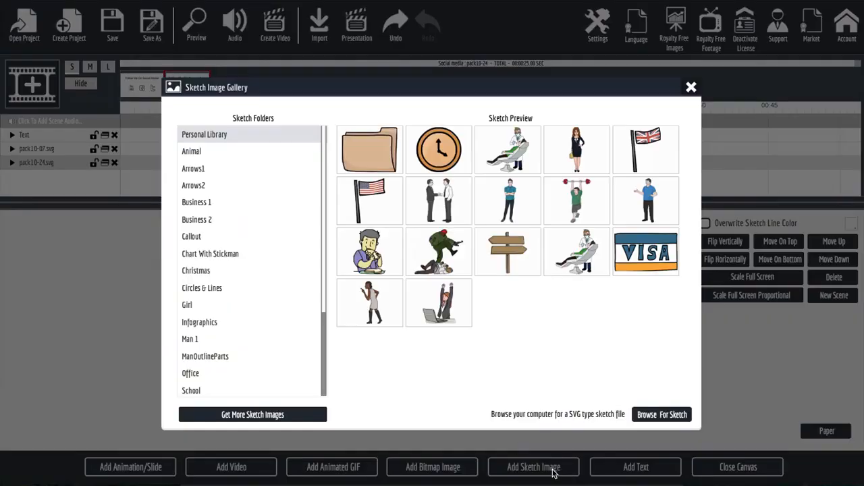
pyautogui.scroll(-3, 234, 292)
pyautogui.click(212, 302)
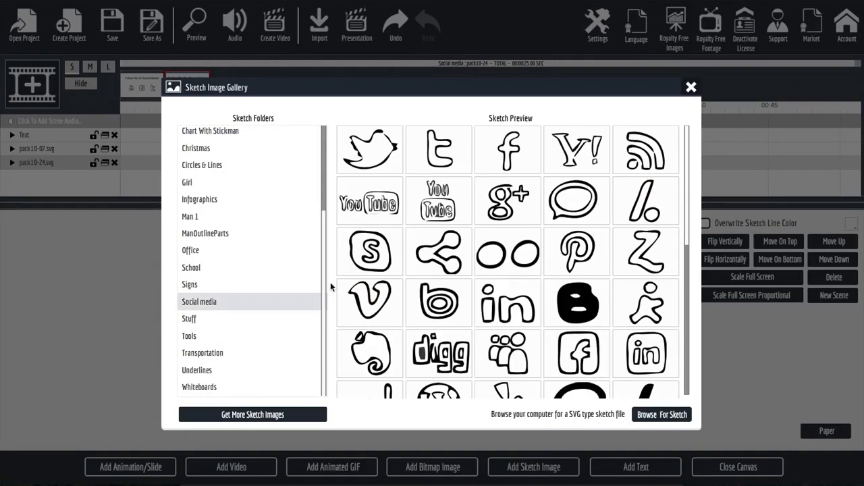
pyautogui.click(440, 148)
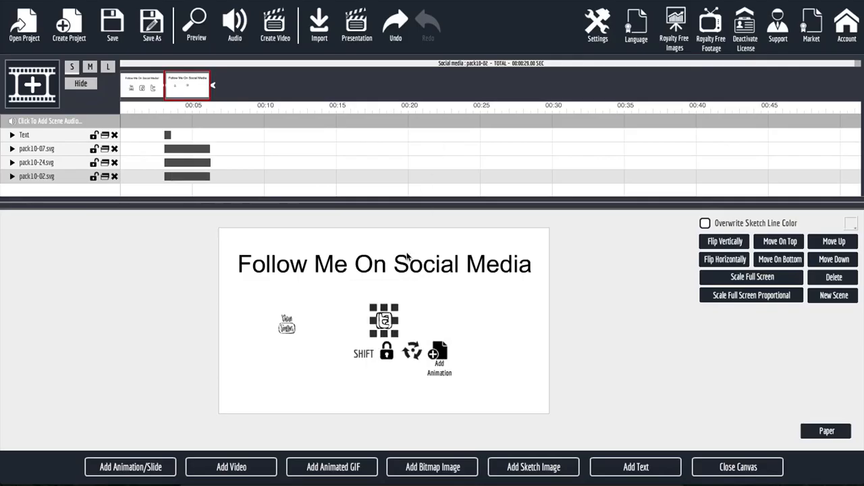
# Shift Twitter right and enlarge the Twitter, Facebook and YouTube sketches, then close the canvas
pyautogui.moveTo(397, 329); pyautogui.dragTo(446, 341)
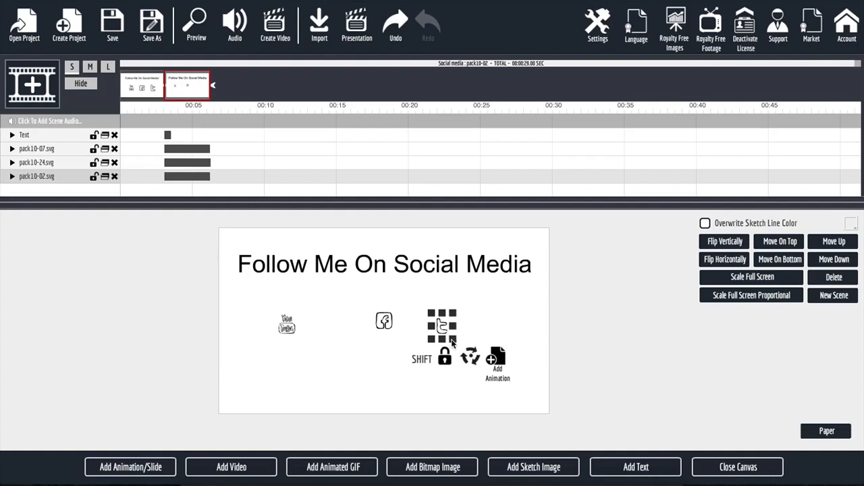
pyautogui.moveTo(451, 340)
pyautogui.mouseDown()
pyautogui.moveTo(463, 353)
pyautogui.moveTo(480, 349)
pyautogui.mouseUp()
pyautogui.click(390, 331)
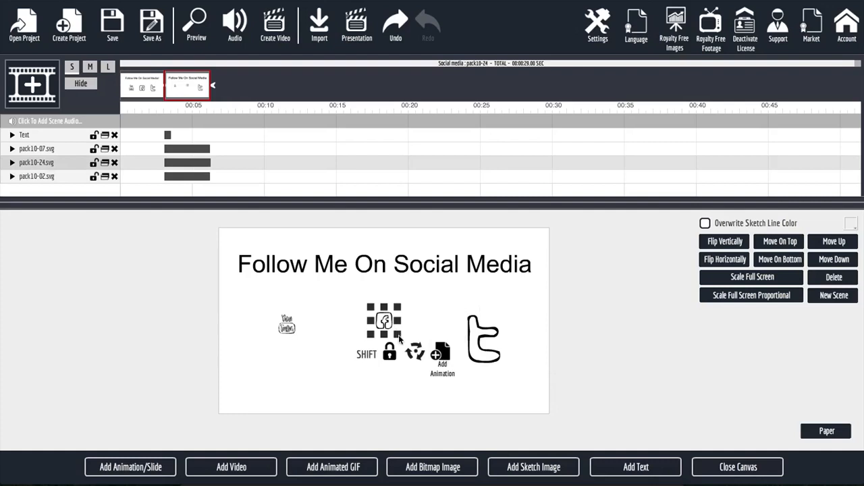
pyautogui.moveTo(401, 341); pyautogui.dragTo(407, 363)
pyautogui.click(290, 326)
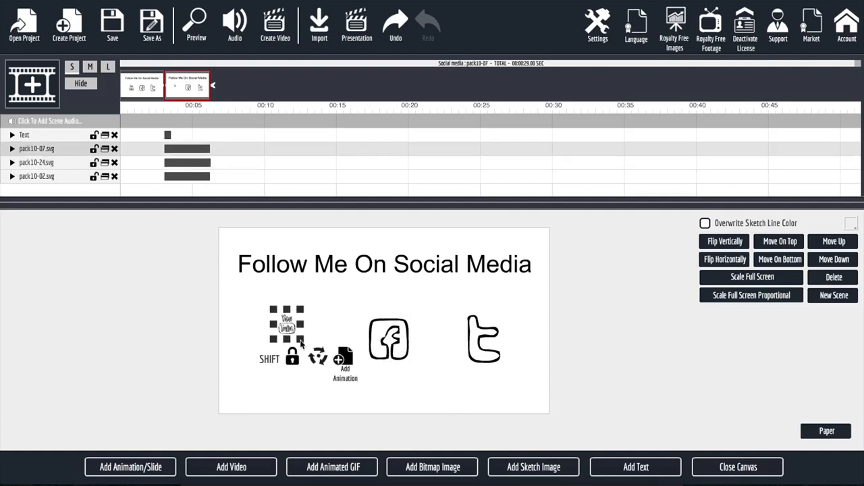
pyautogui.moveTo(302, 348)
pyautogui.mouseDown()
pyautogui.moveTo(312, 356)
pyautogui.moveTo(290, 339)
pyautogui.moveTo(299, 348)
pyautogui.mouseUp()
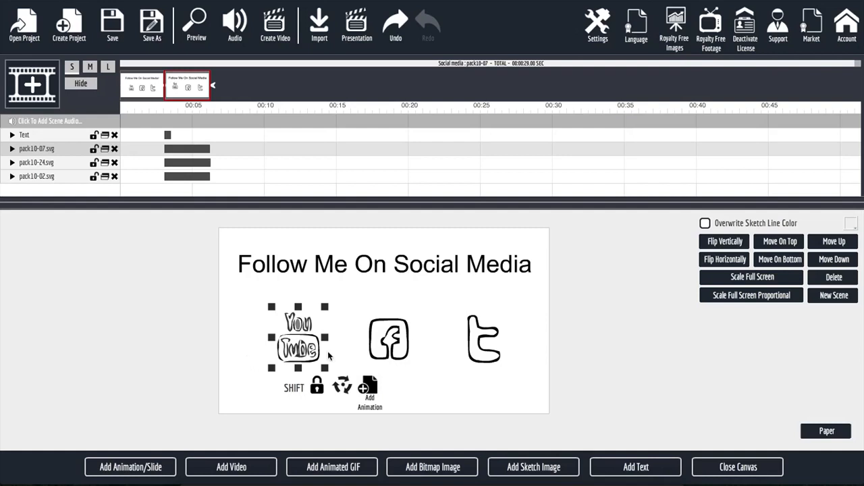
pyautogui.click(717, 473)
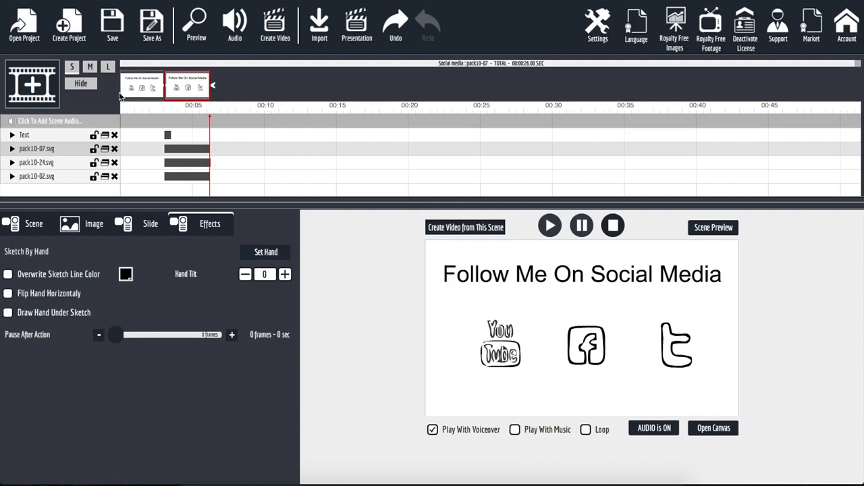
# Enlarge the timeline and expand the pack10-07.svg and Text tracks to show their effects
pyautogui.click(107, 70)
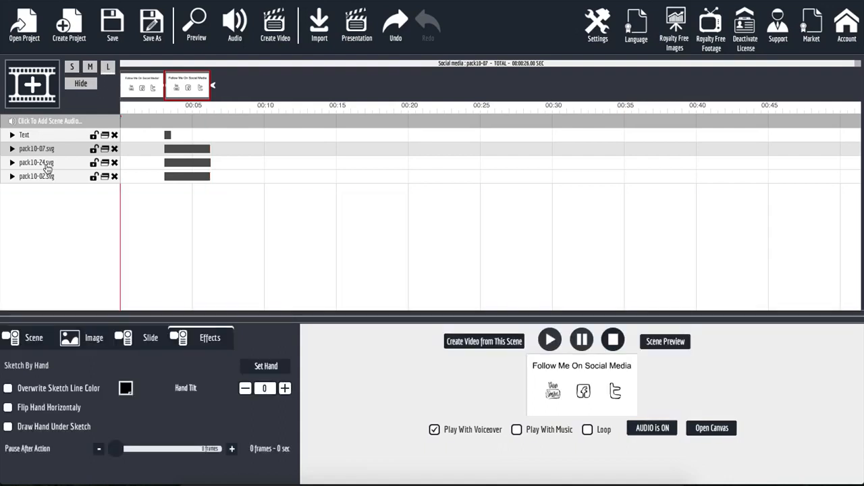
pyautogui.click(12, 148)
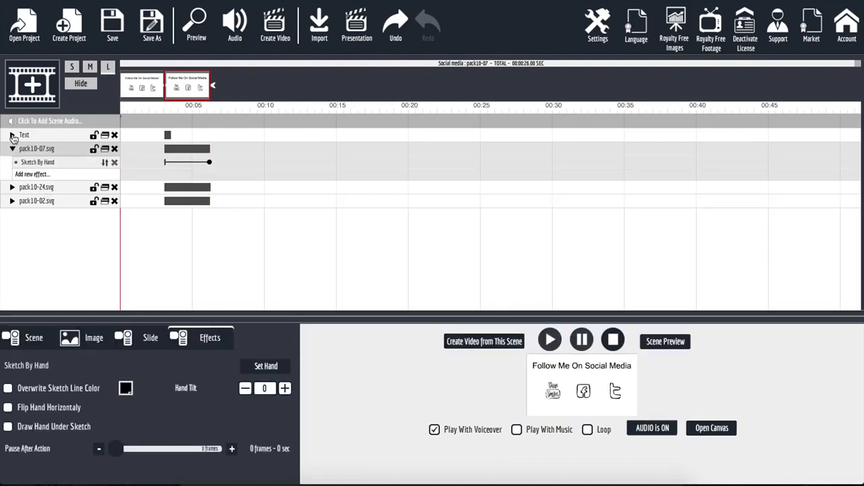
pyautogui.click(12, 135)
# Remove the Sketch By Hand effect from pack10-07, pack10-24 and pack10-02
pyautogui.click(11, 200)
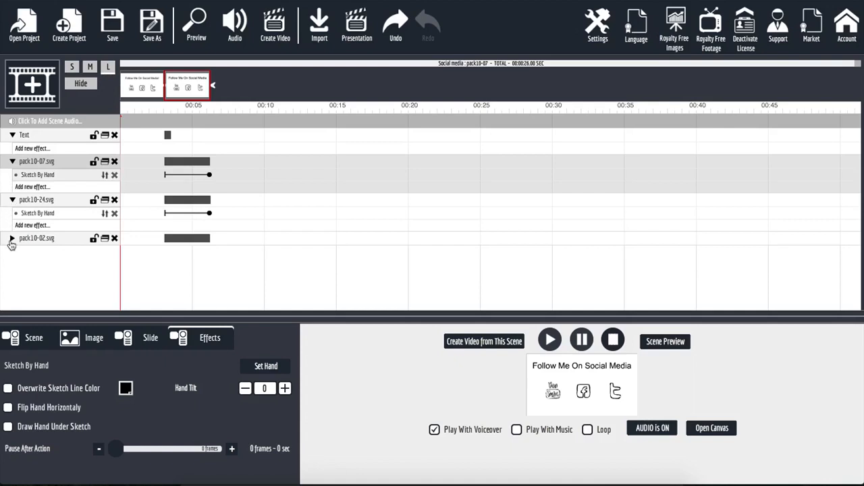
pyautogui.click(13, 238)
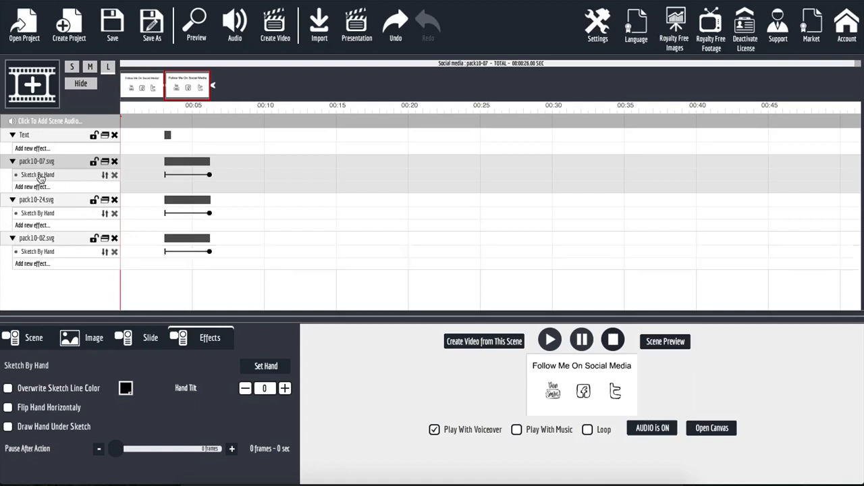
pyautogui.click(114, 175)
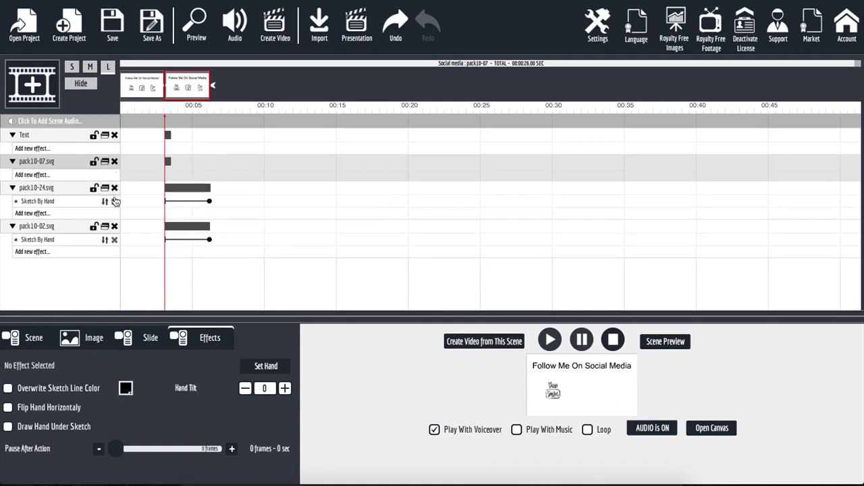
pyautogui.click(114, 201)
pyautogui.click(114, 228)
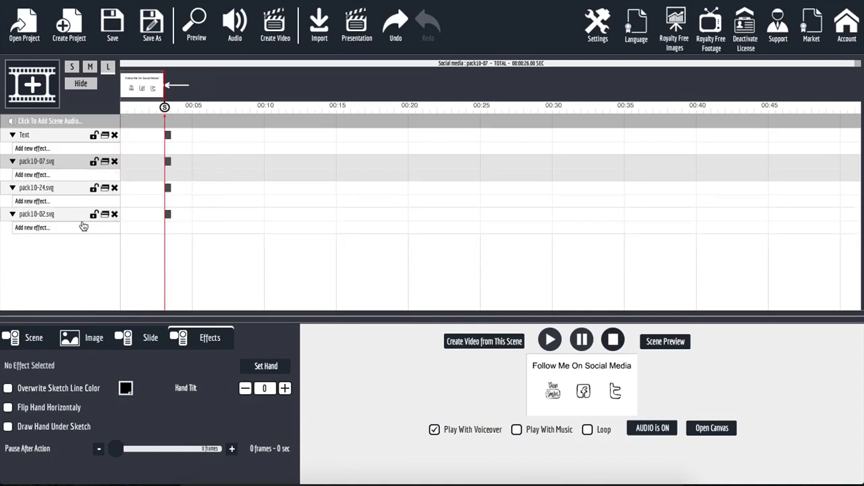
# Give the title text the Fall Out Top effect
pyautogui.click(50, 149)
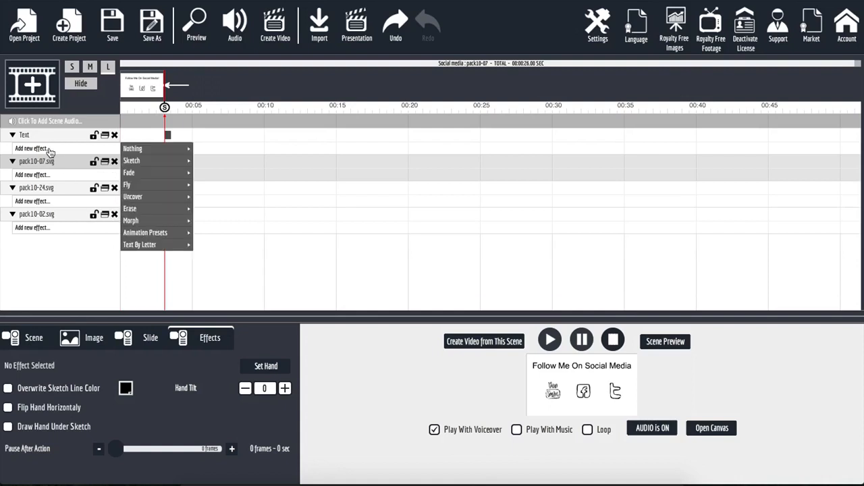
pyautogui.moveTo(169, 233)
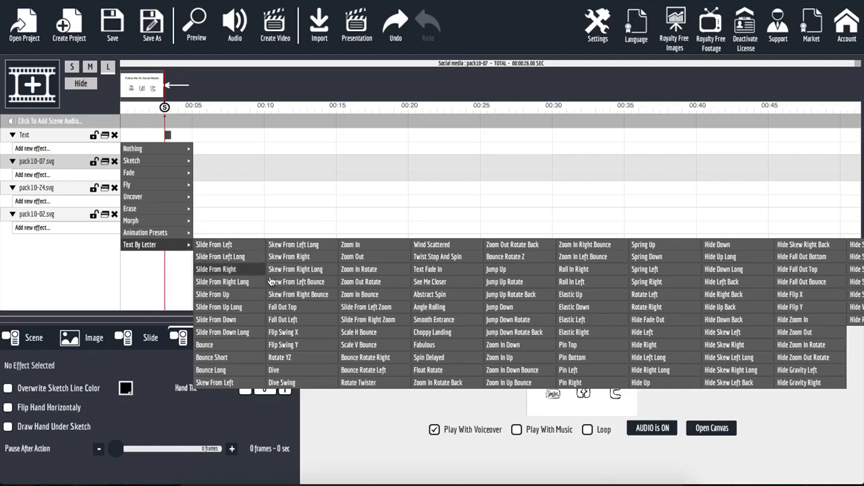
pyautogui.click(295, 308)
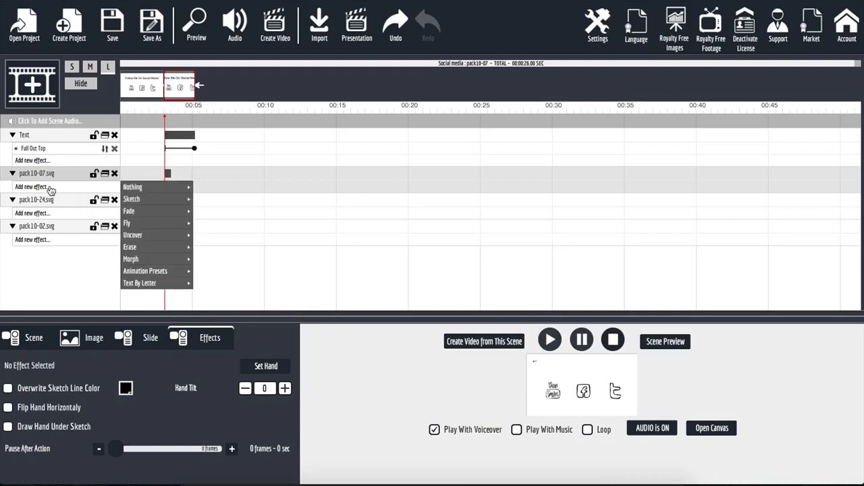
# Add a Morph effect to pack10-07.svg, pack10-24.svg and pack10-02.svg
pyautogui.click(203, 259)
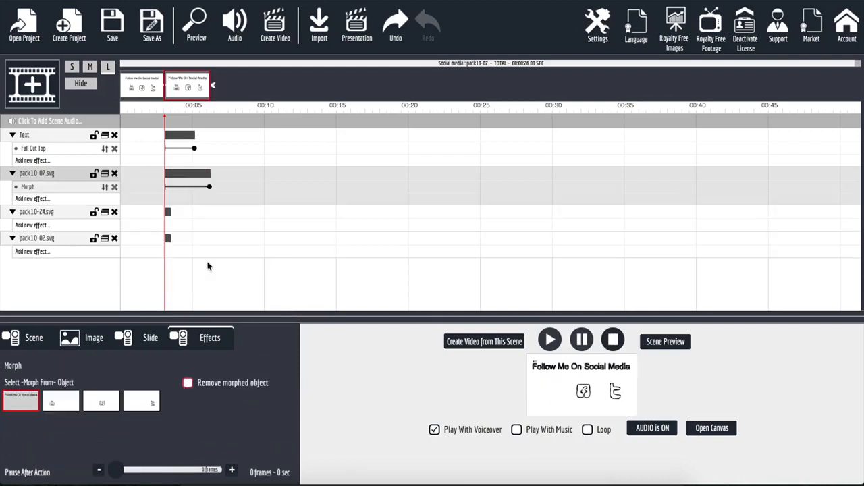
pyautogui.click(53, 226)
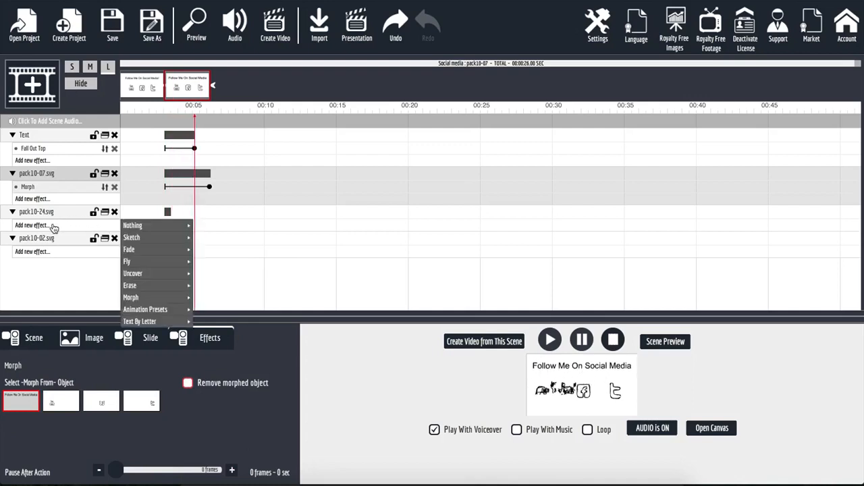
pyautogui.click(202, 298)
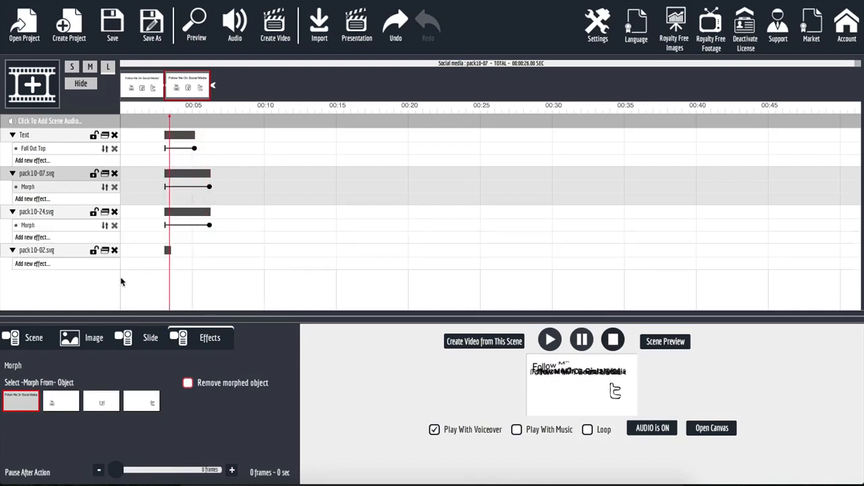
pyautogui.click(69, 264)
pyautogui.moveTo(171, 337)
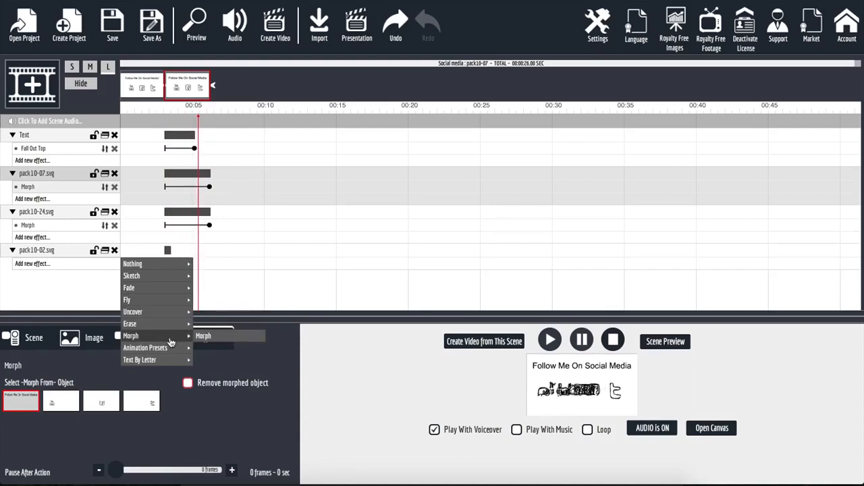
pyautogui.click(203, 336)
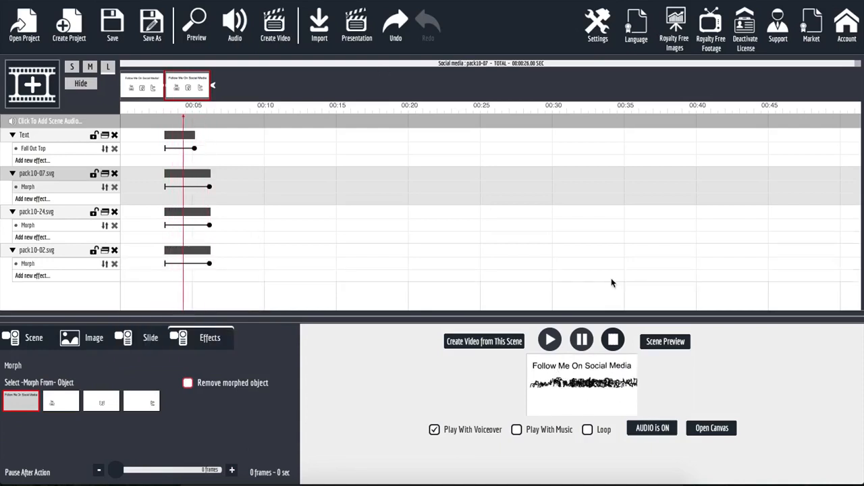
pyautogui.click(662, 341)
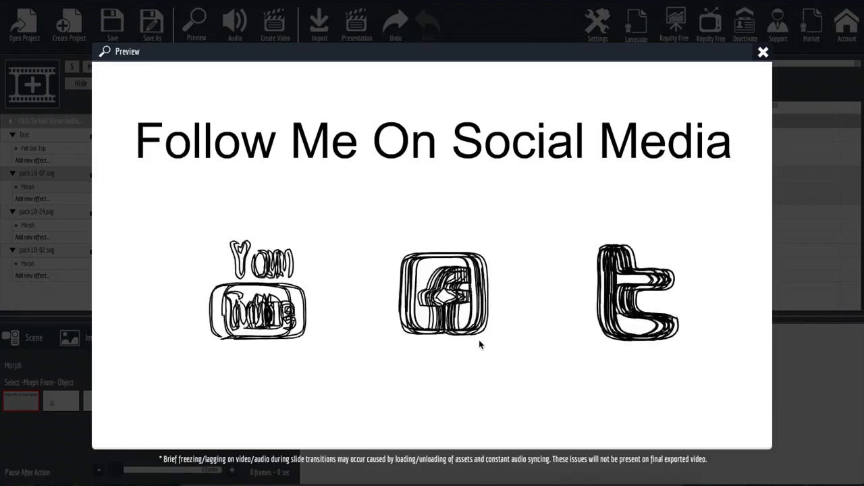
pyautogui.click(423, 225)
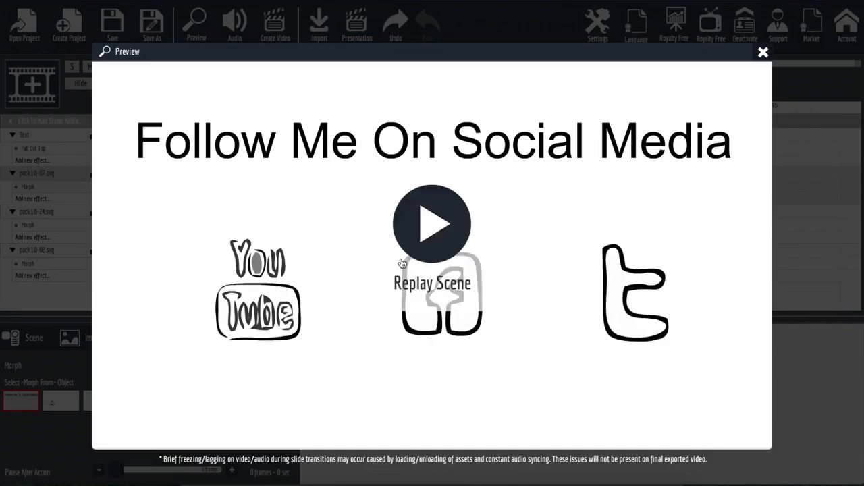
pyautogui.click(418, 236)
pyautogui.click(763, 54)
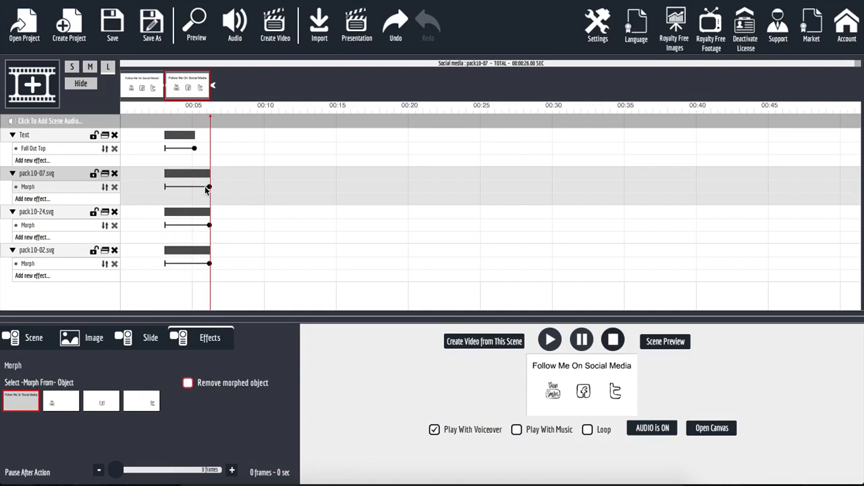
# Shorten the pack10-07, pack10-24 and pack10-02 Morph effects to end near 00:04, then preview
pyautogui.moveTo(211, 192); pyautogui.dragTo(176, 197)
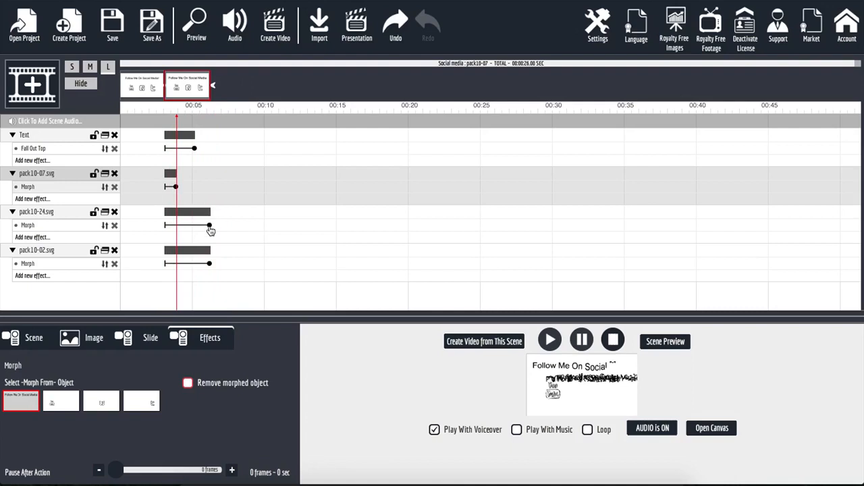
pyautogui.moveTo(210, 228); pyautogui.dragTo(176, 234)
pyautogui.moveTo(210, 264); pyautogui.dragTo(177, 272)
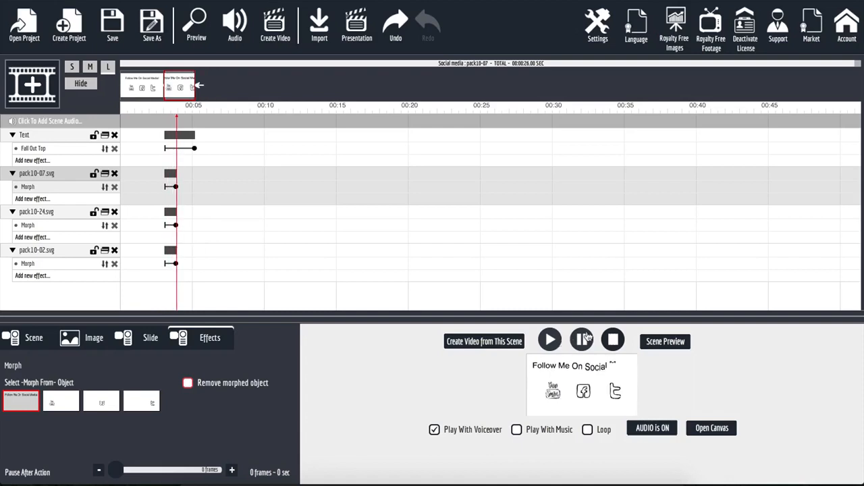
pyautogui.click(650, 343)
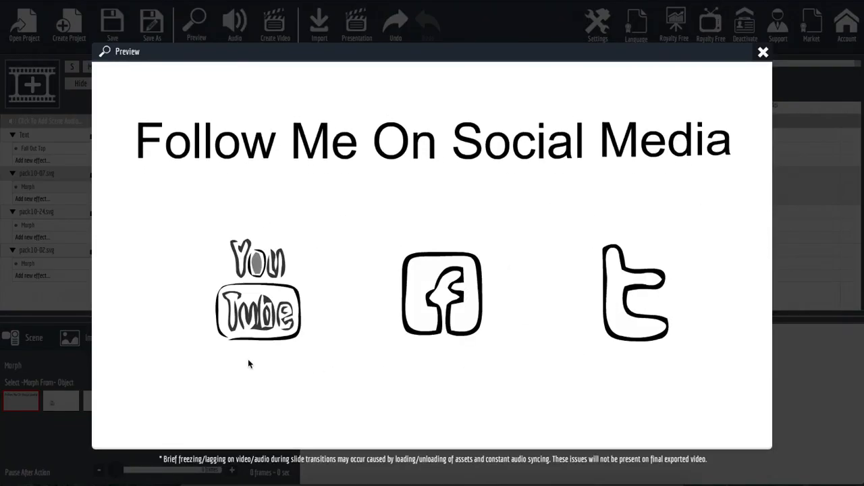
pyautogui.click(426, 236)
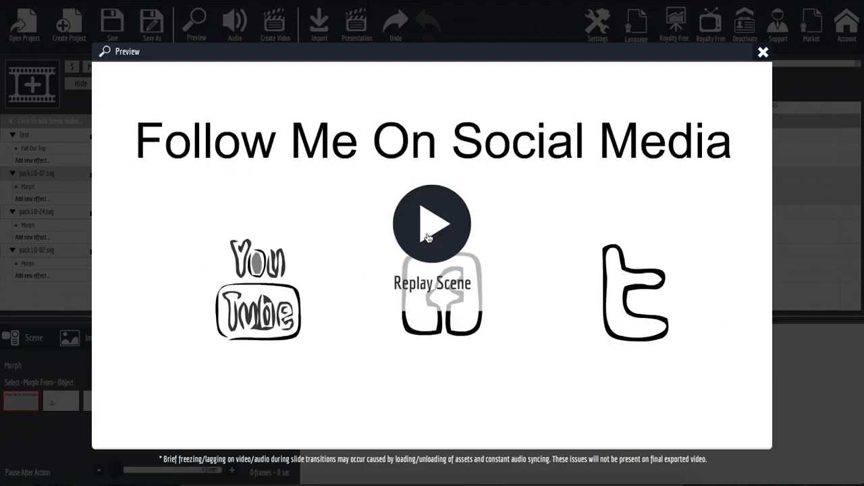
pyautogui.click(427, 237)
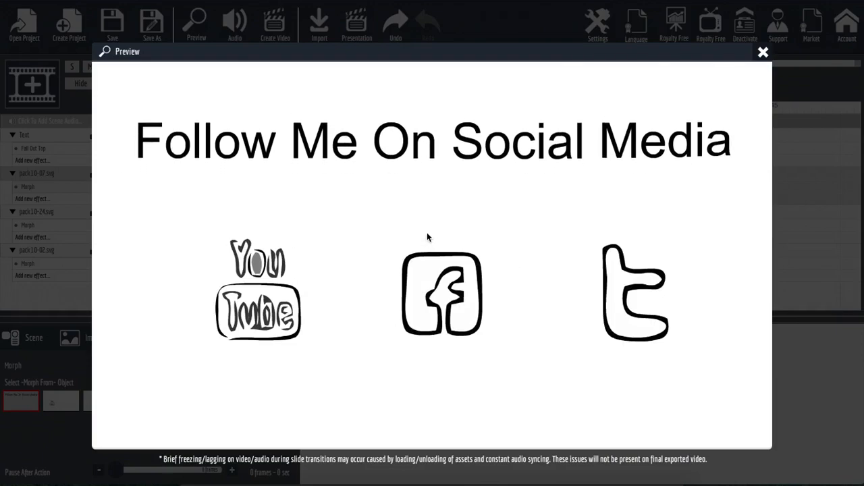
pyautogui.click(428, 237)
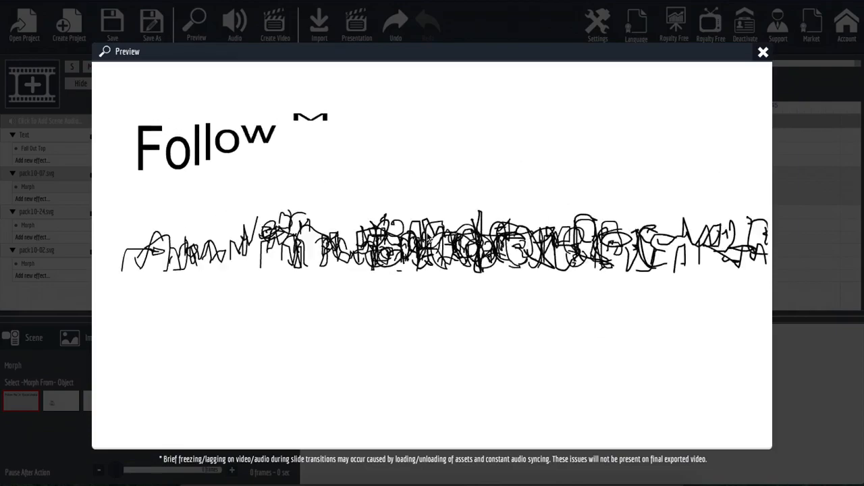
pyautogui.click(763, 52)
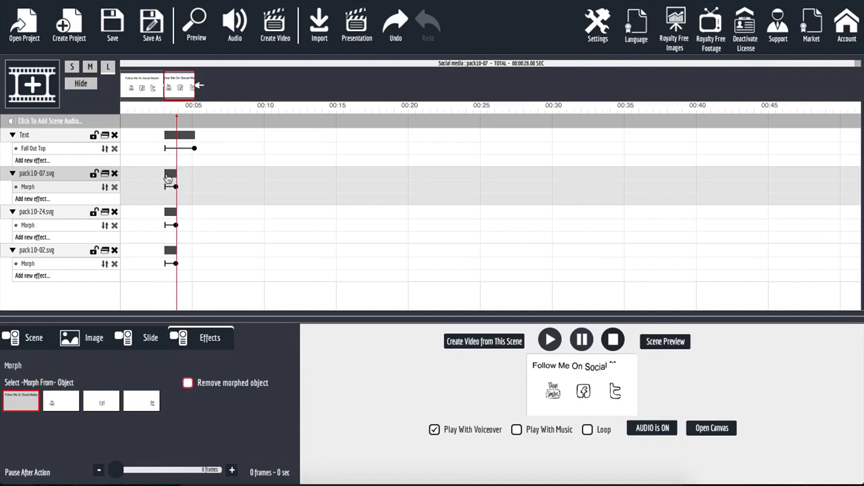
# Move the three icon clips to start where the title text ends, preview, then shrink the timeline
pyautogui.moveTo(171, 177); pyautogui.dragTo(201, 176)
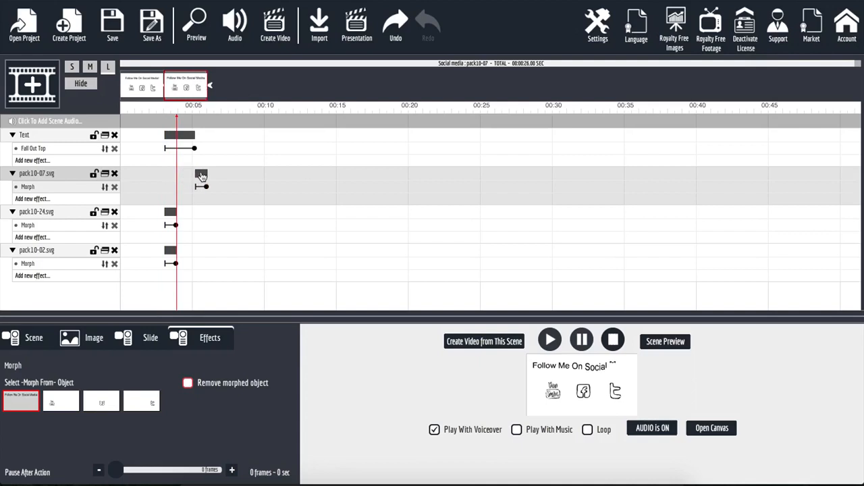
pyautogui.moveTo(172, 212); pyautogui.dragTo(202, 215)
pyautogui.moveTo(170, 251); pyautogui.dragTo(201, 253)
pyautogui.click(640, 345)
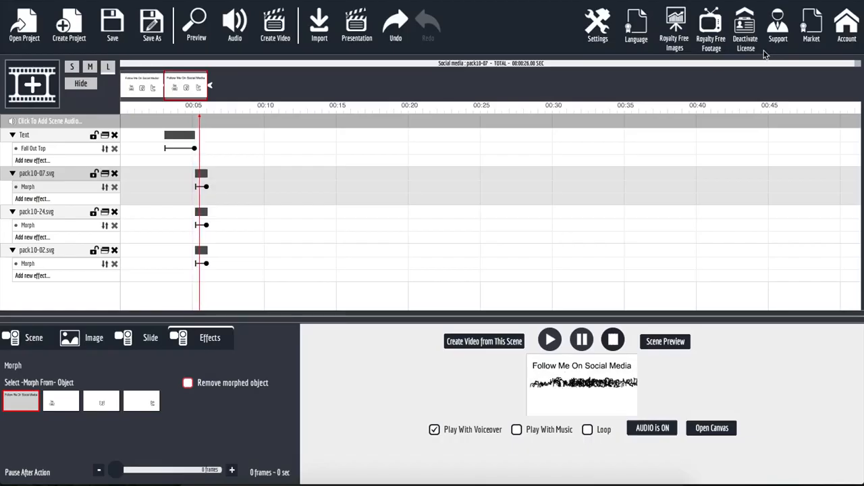
pyautogui.click(763, 53)
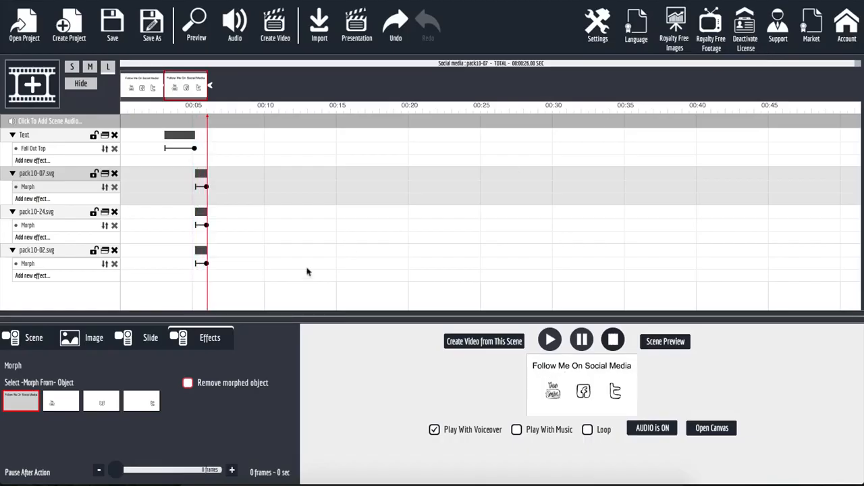
pyautogui.click(72, 68)
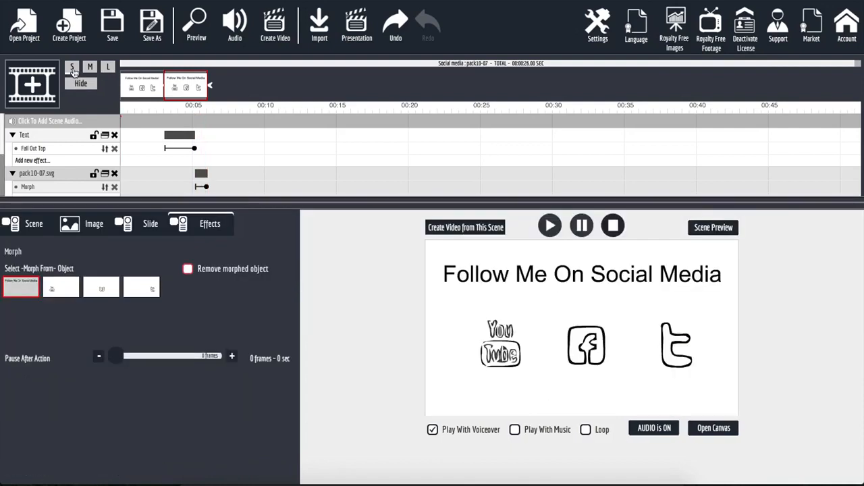
pyautogui.click(23, 229)
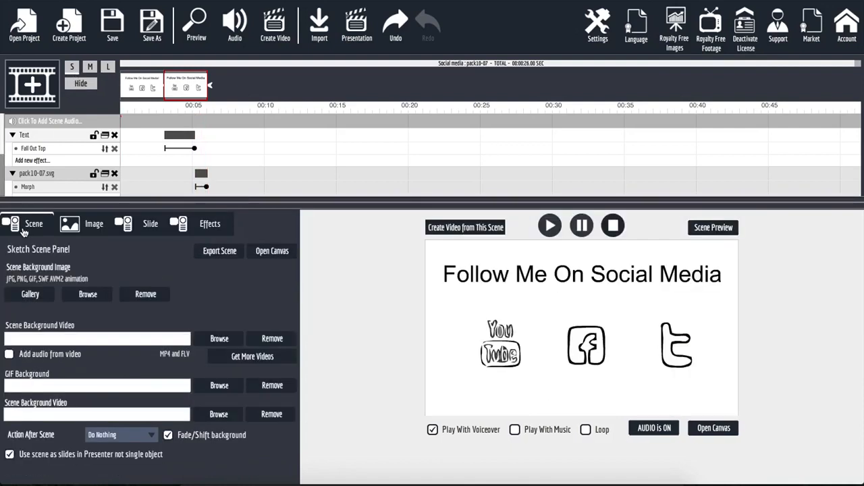
pyautogui.click(211, 228)
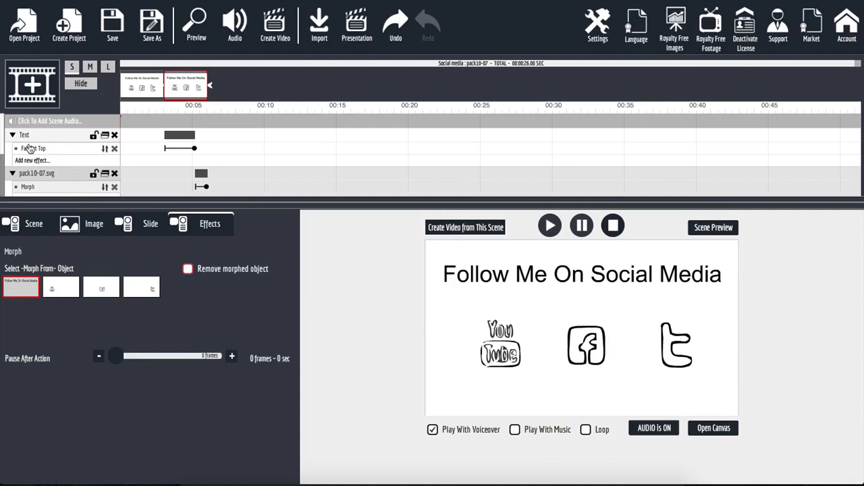
pyautogui.click(59, 289)
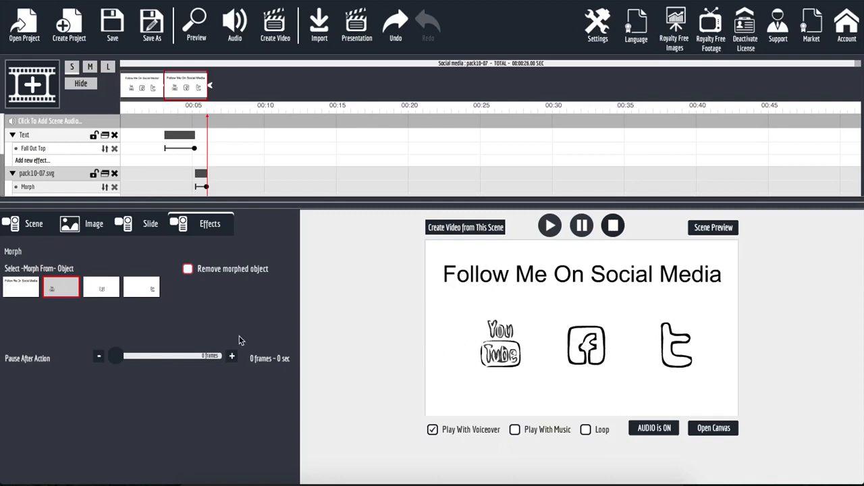
pyautogui.click(100, 289)
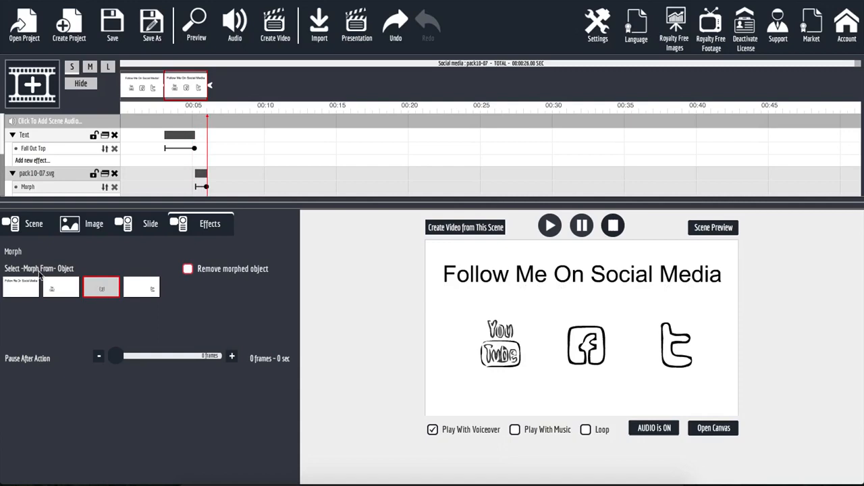
pyautogui.click(23, 289)
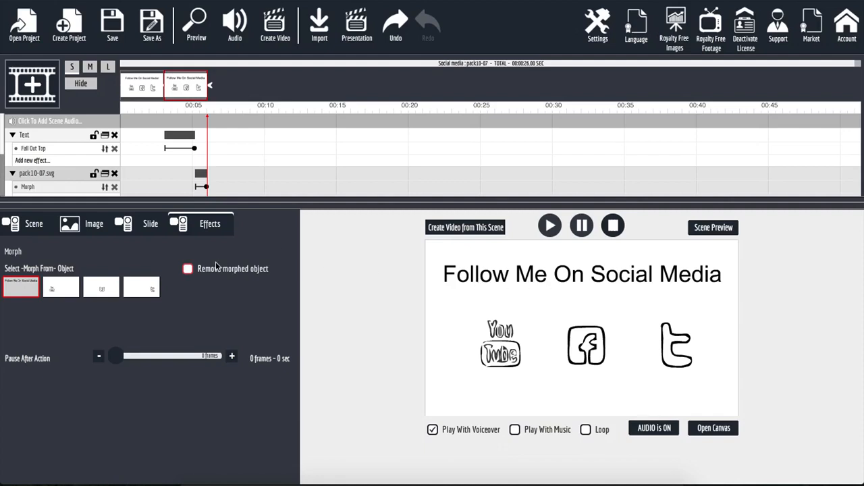
# Enable 'Remove morphed object' on the pack10-07 Morph so the heading disappears, then preview the scene
pyautogui.click(188, 269)
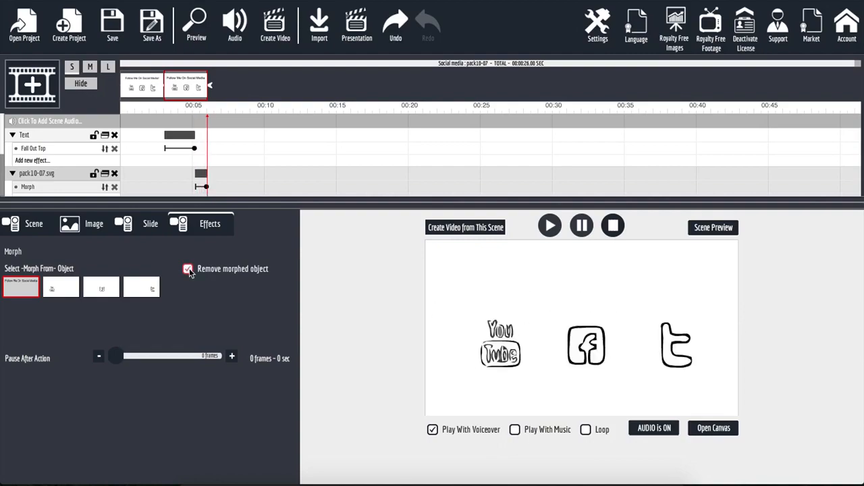
pyautogui.click(711, 230)
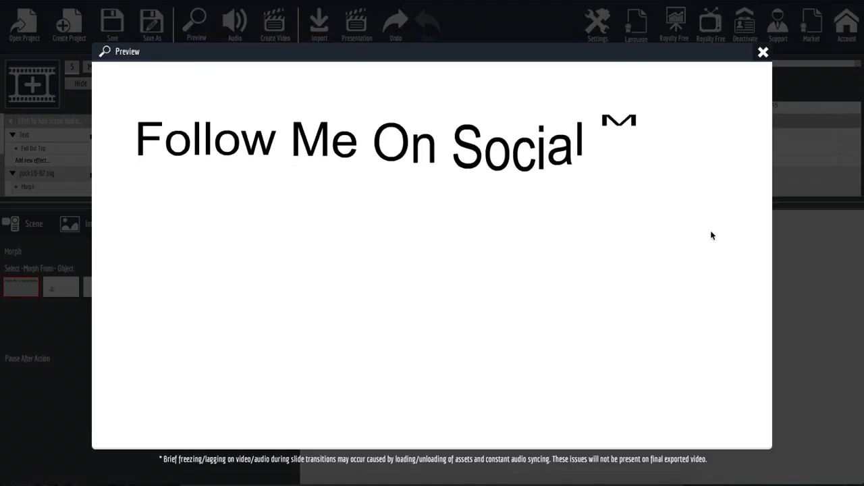